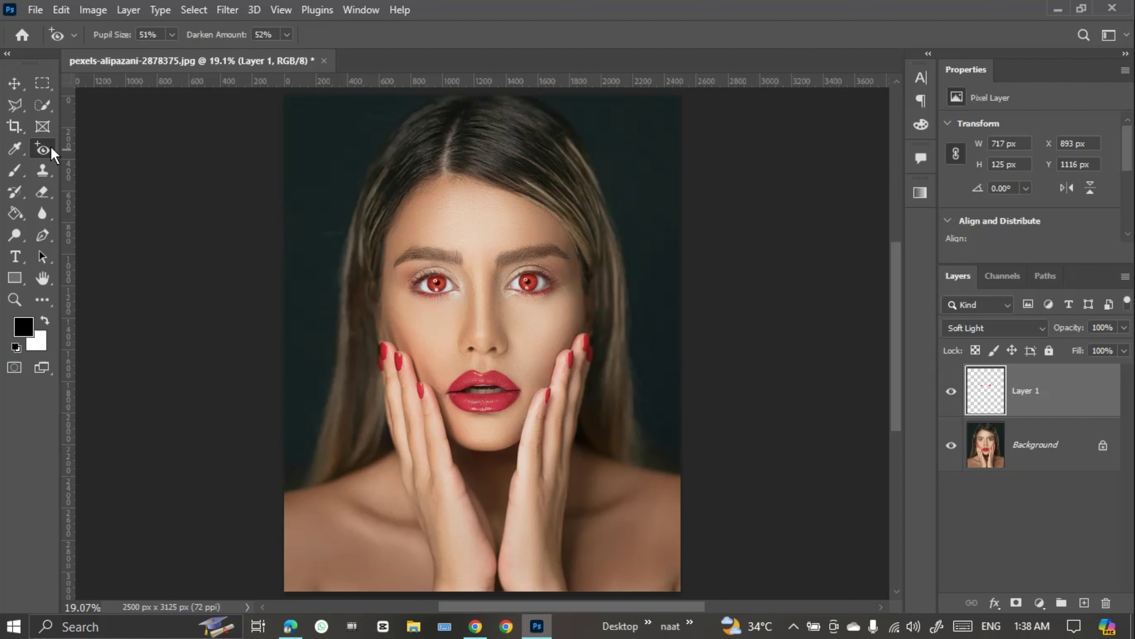
Step: Check the Red Eye Tool in the healing tools group and inspect the portrait's red irises up close
right_click(42, 149)
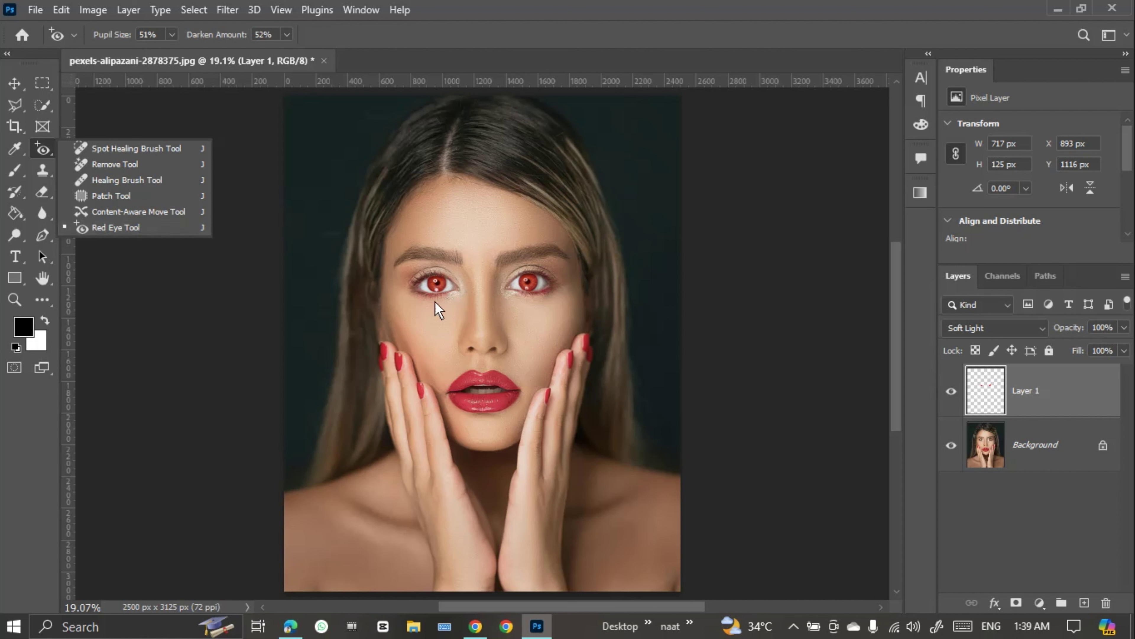
left_click(41, 153)
scroll(355, 344, "up", 4)
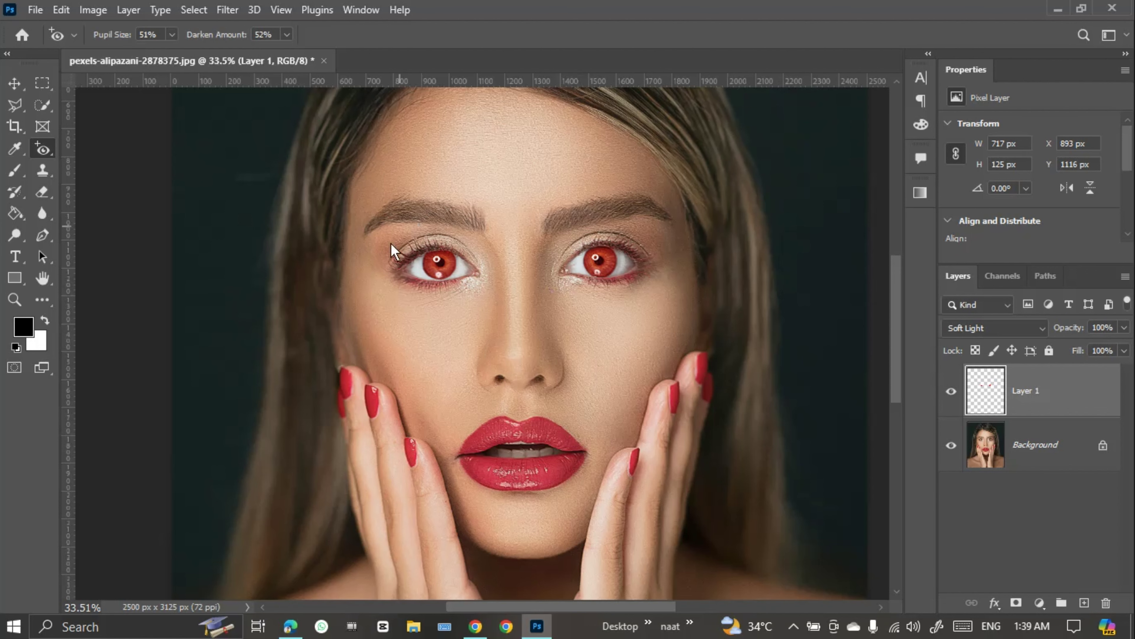
scroll(334, 254, "up", 3)
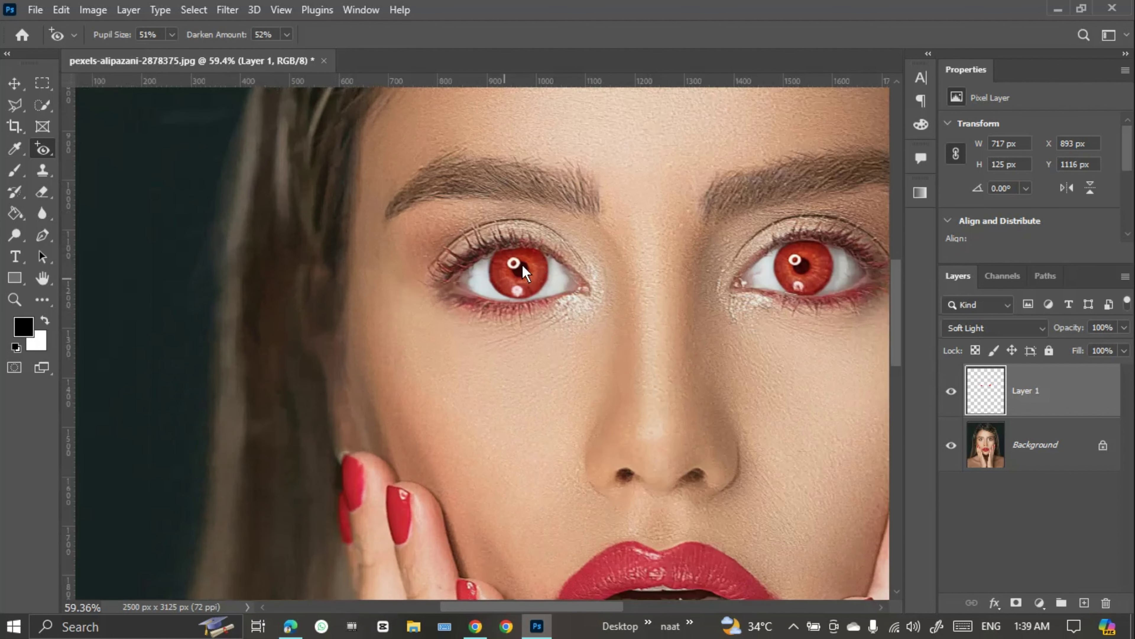
left_click(1027, 335)
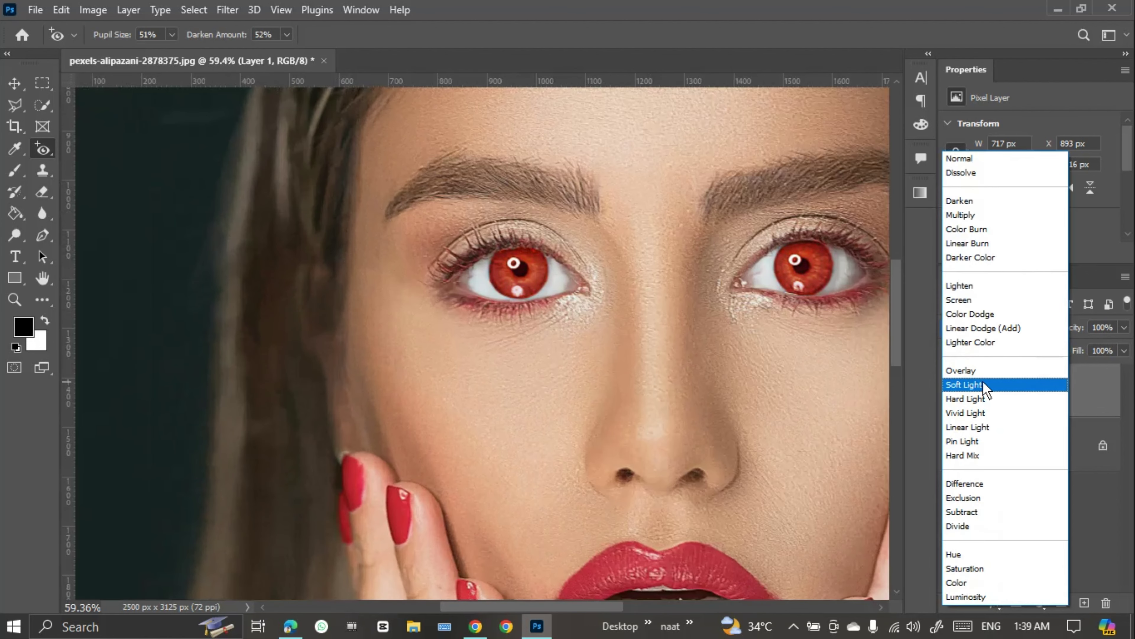
left_click(1092, 598)
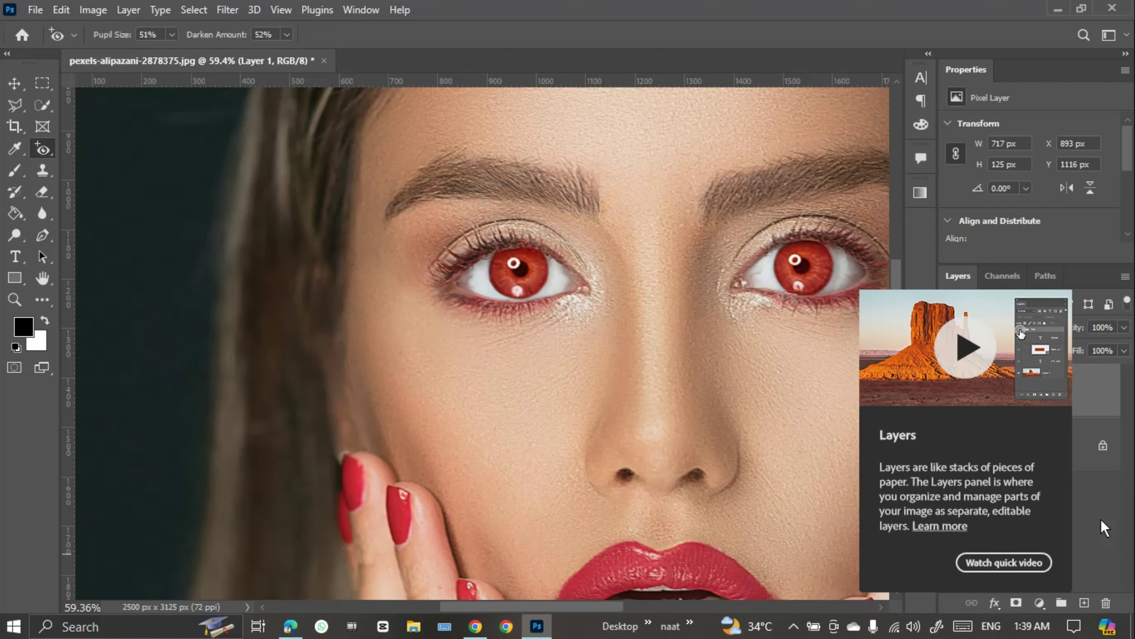
left_click(1104, 528)
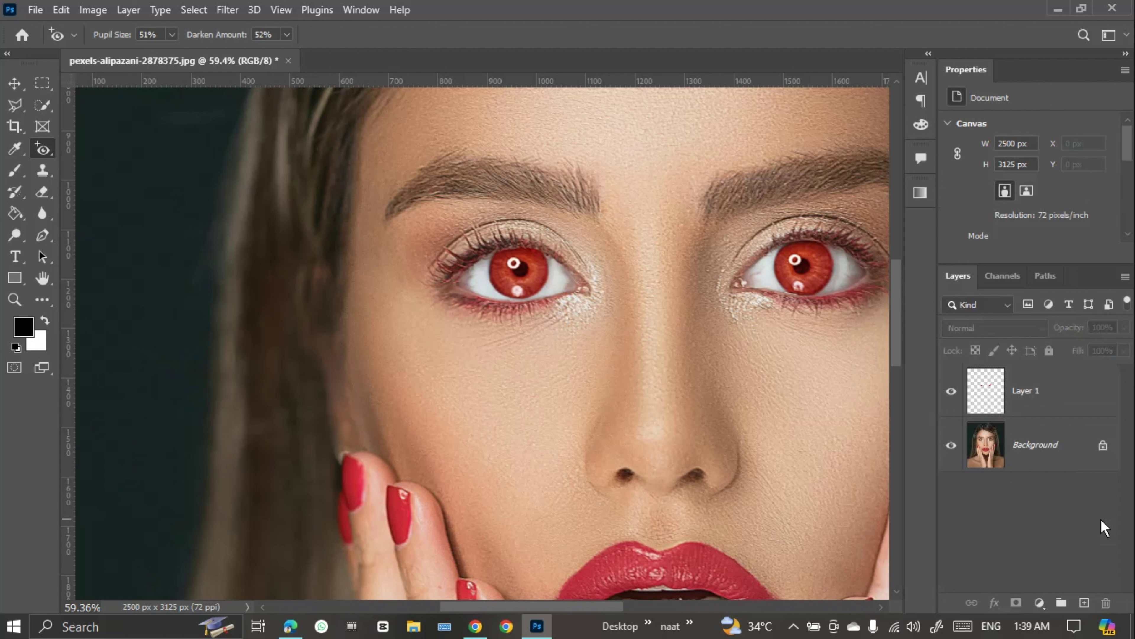
left_click(1023, 405)
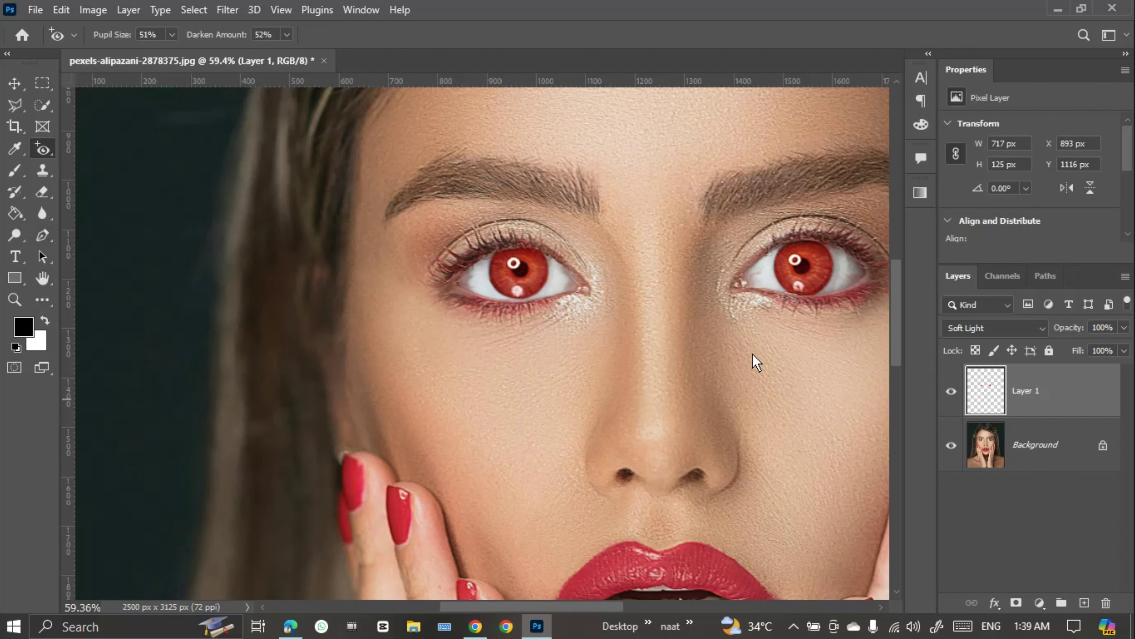
left_click(28, 329)
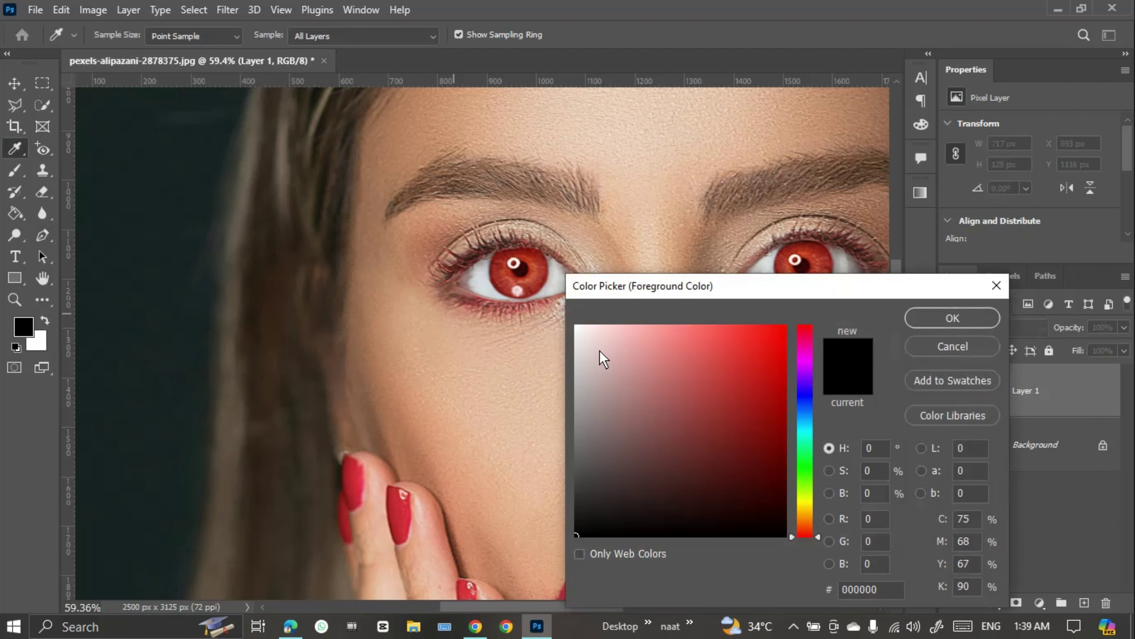
left_click(784, 327)
left_click(953, 346)
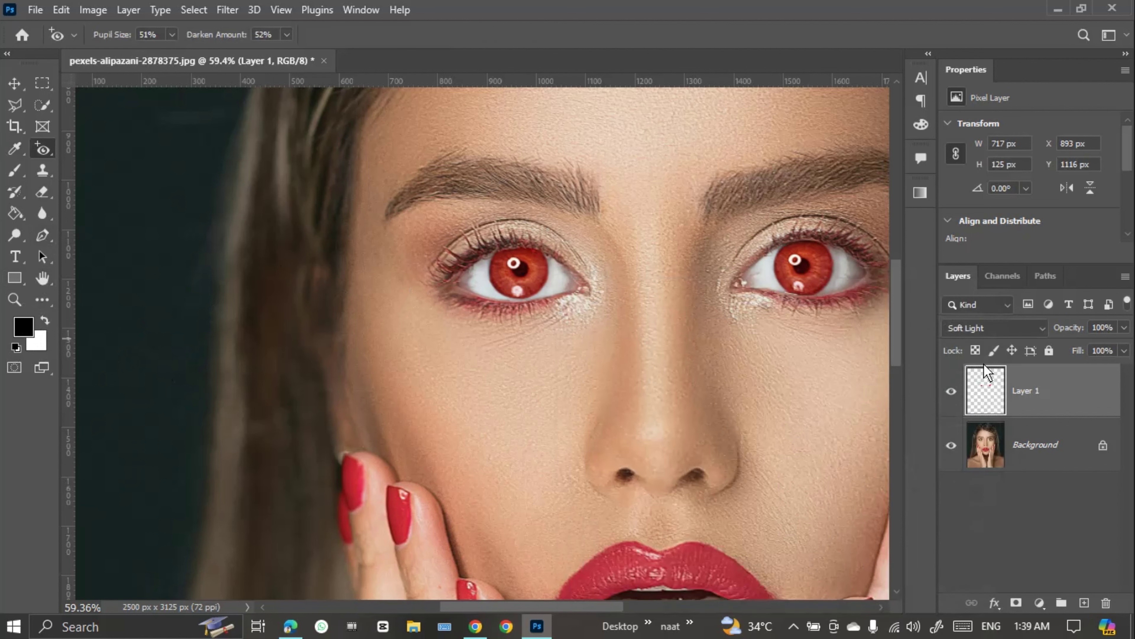
Step: Compare Layer 1 in the Normal blend mode and set it back to Soft Light
left_click(1015, 331)
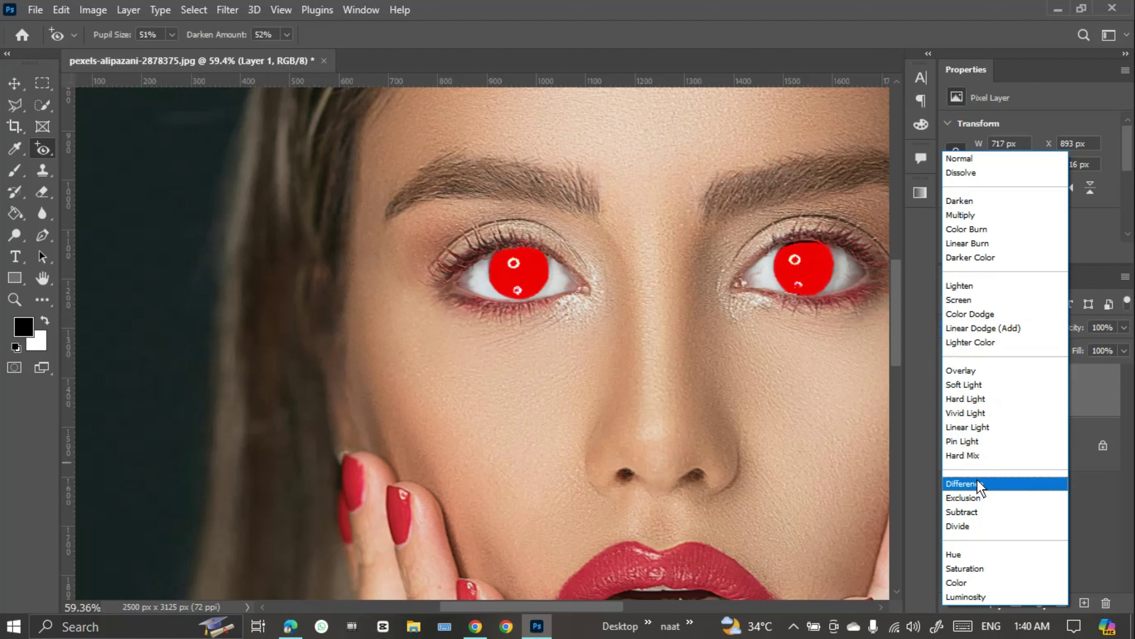
left_click(974, 386)
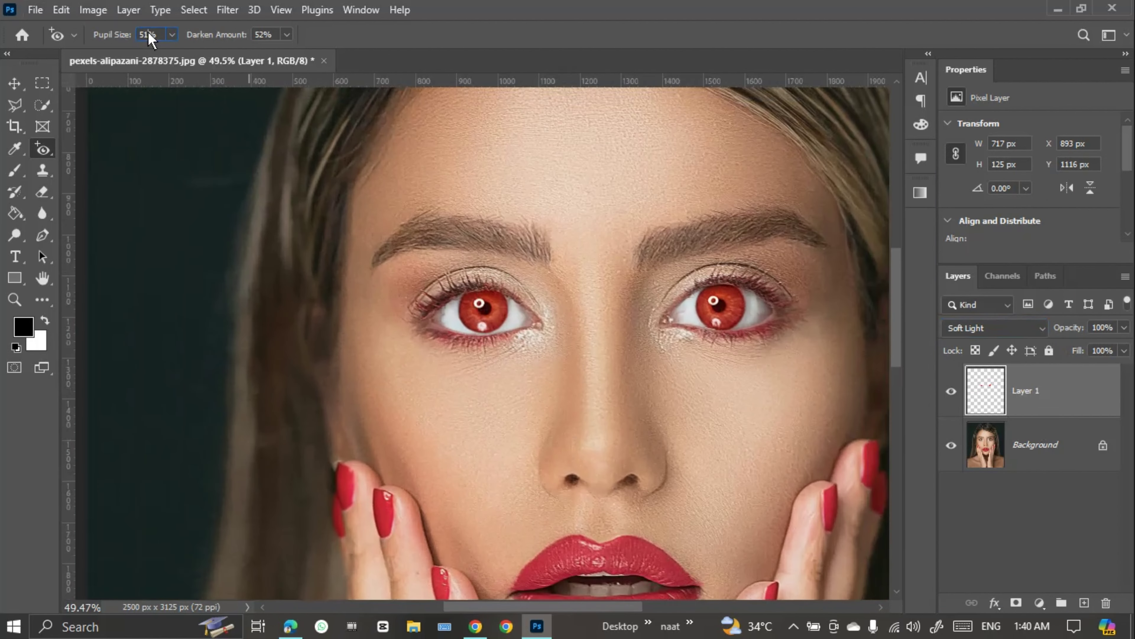
Step: Set the Red Eye Tool's pupil size and darken amount both to 50%
left_click(148, 36)
left_click(257, 35)
type("50")
key("Return")
scroll(517, 354, "up", 2)
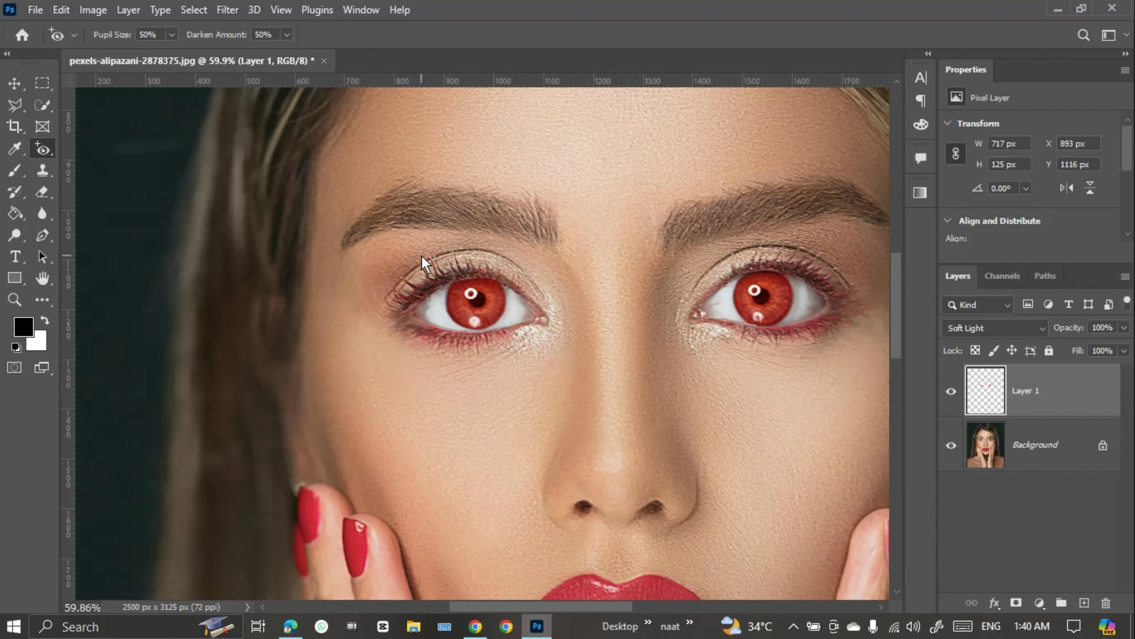
Step: Remove the red from the iris on the image's left side with the Red Eye Tool on Layer 1
left_click_drag(421, 255, 529, 358)
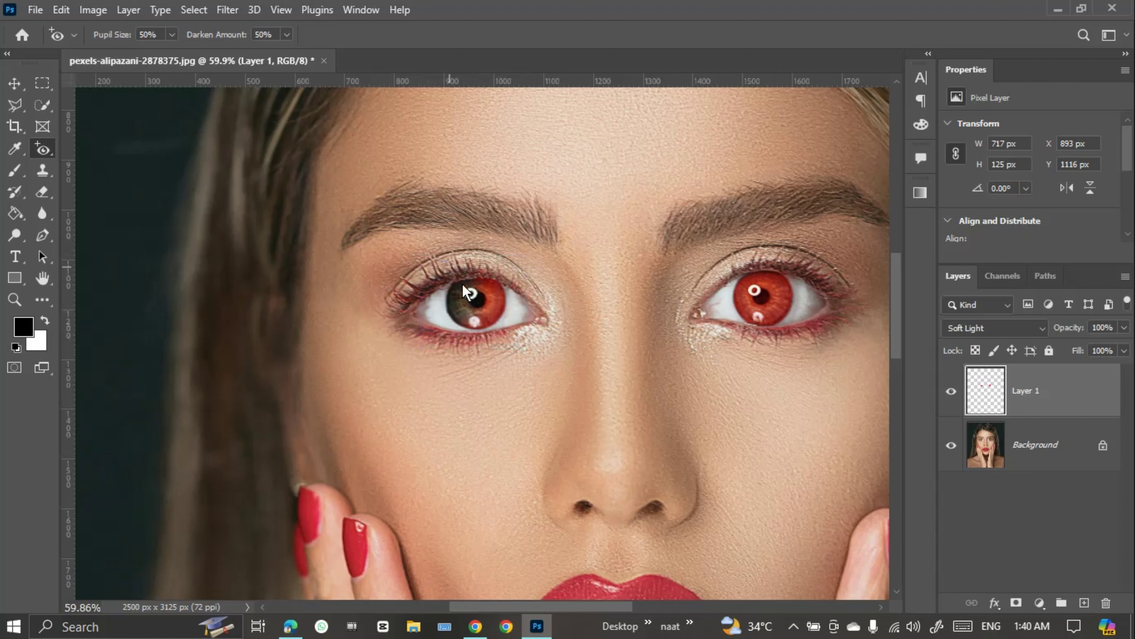
left_click(487, 279)
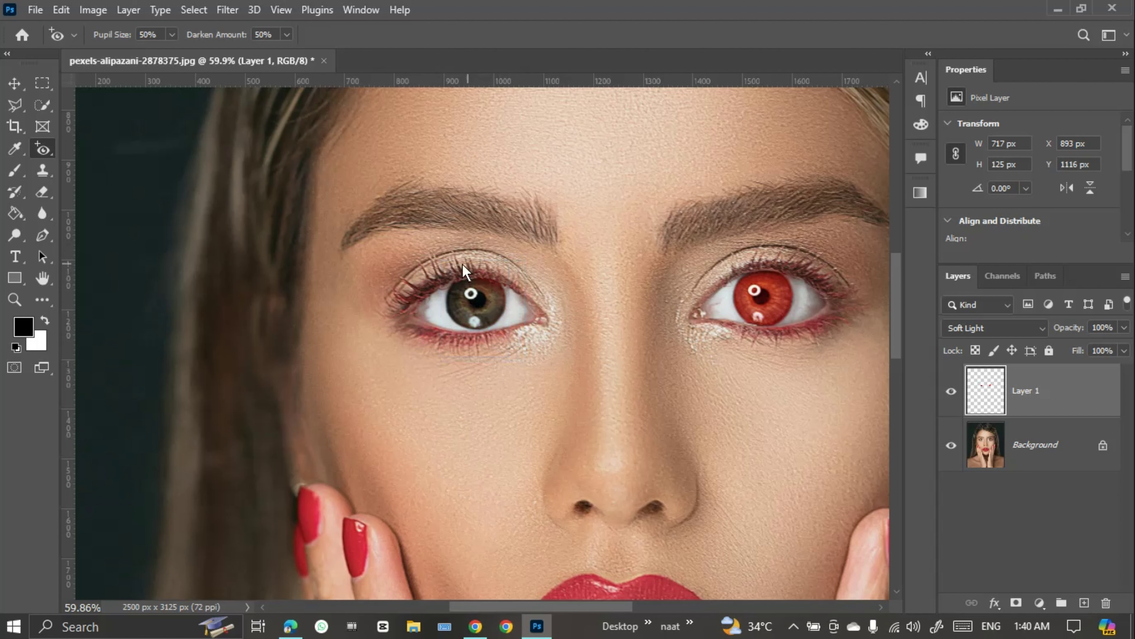
left_click_drag(465, 270, 520, 312)
left_click_drag(438, 276, 533, 352)
Step: Remove the red from the remaining red iris on the image's right side with the Red Eye Tool
left_click_drag(676, 342, 597, 378)
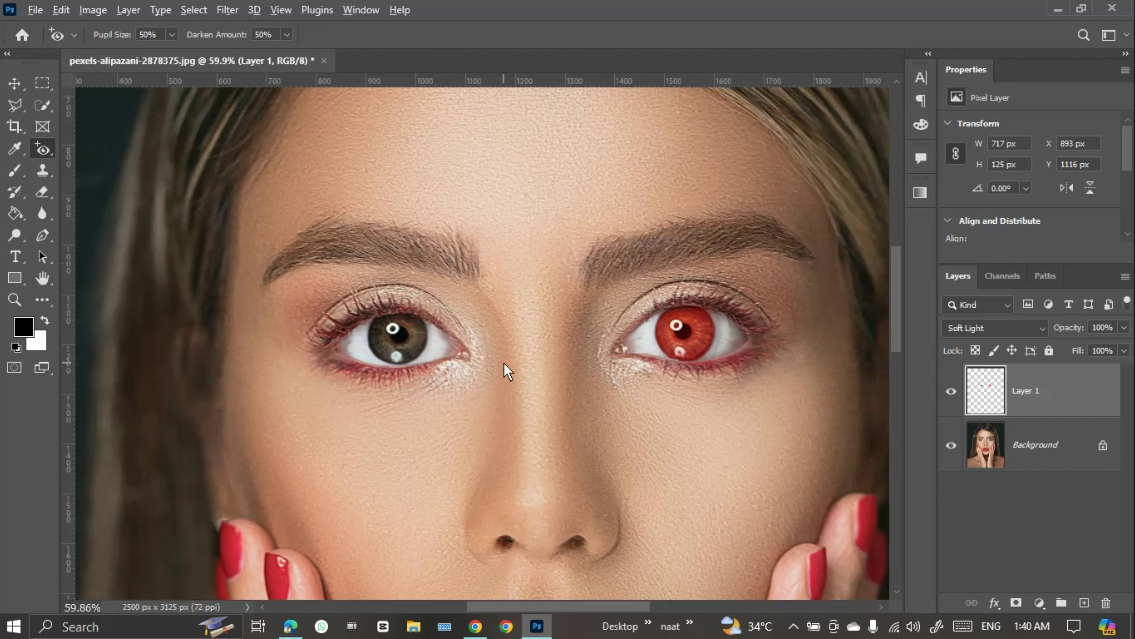
scroll(504, 370, "down", 4)
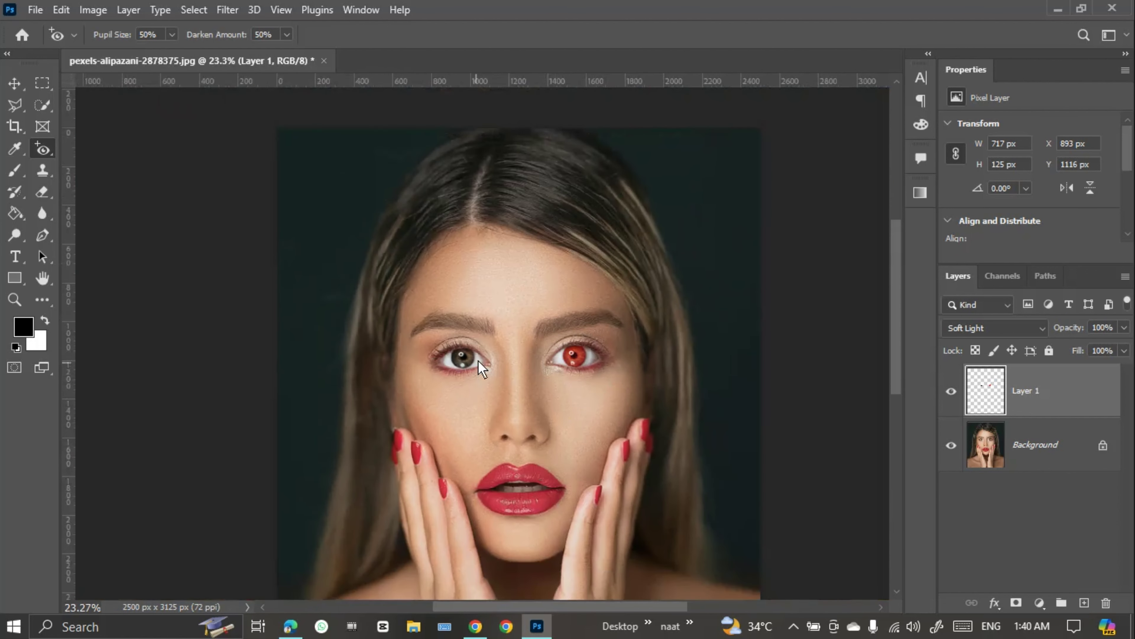
scroll(476, 361, "up", 2)
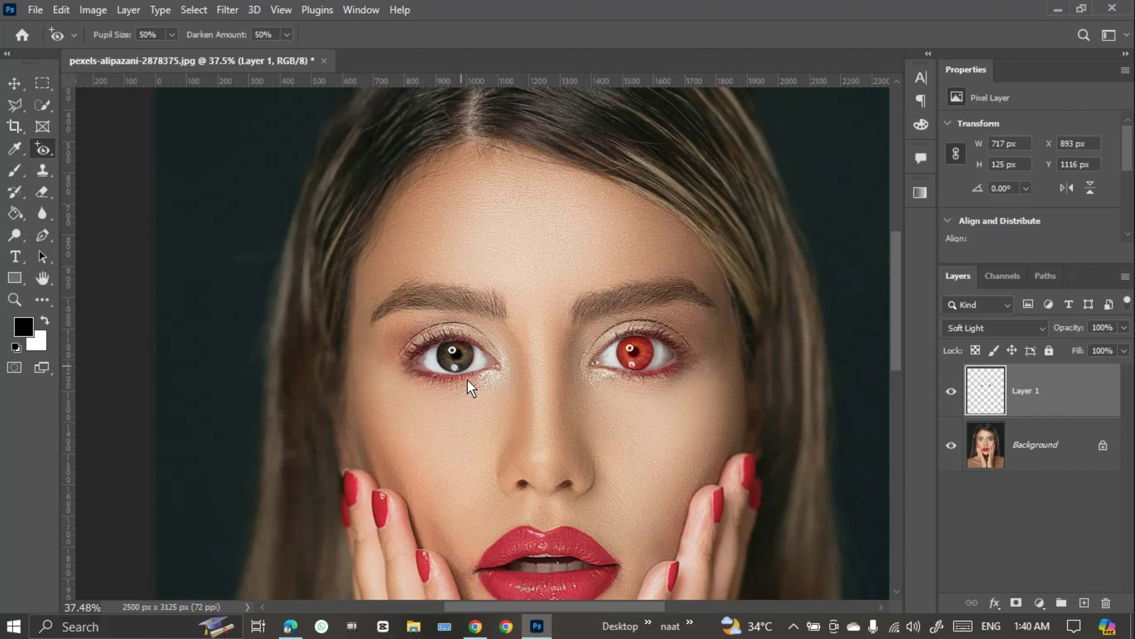
scroll(467, 389, "up", 2)
scroll(447, 376, "down", 1)
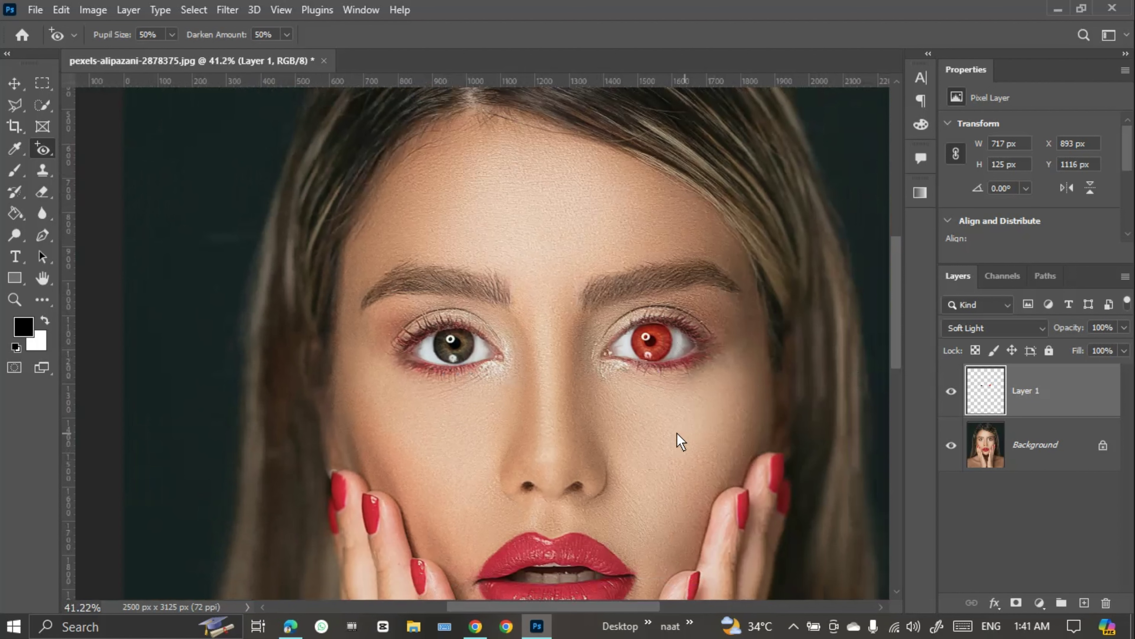
left_click_drag(625, 308, 684, 388)
left_click_drag(625, 317, 672, 387)
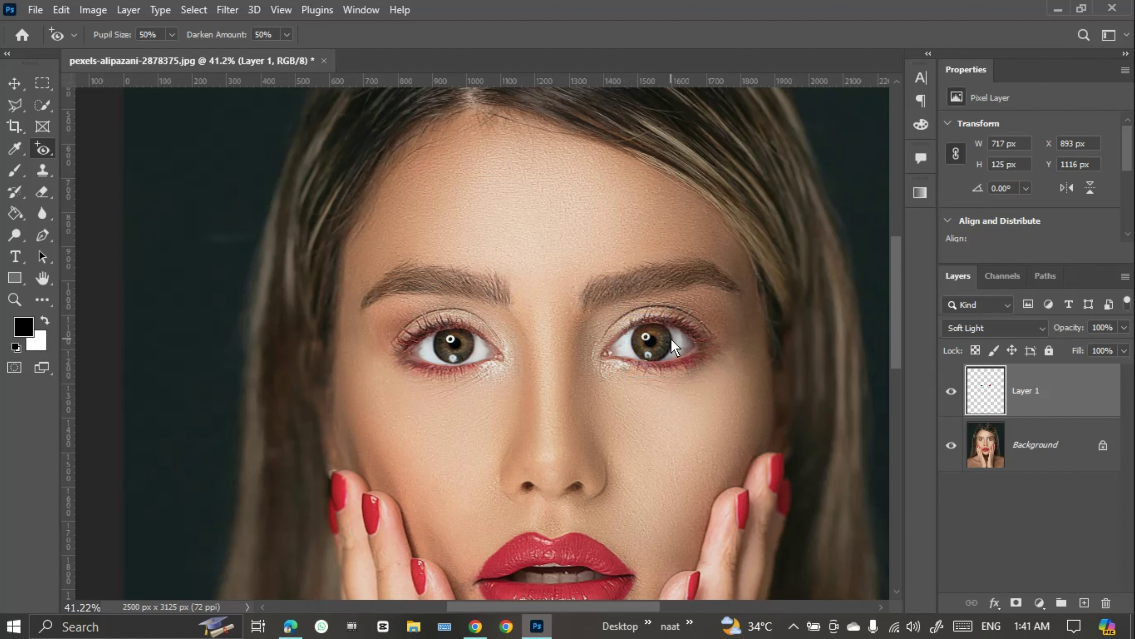
Step: Switch to the Brush tool and set the foreground color to bright red
scroll(655, 367, "down", 2)
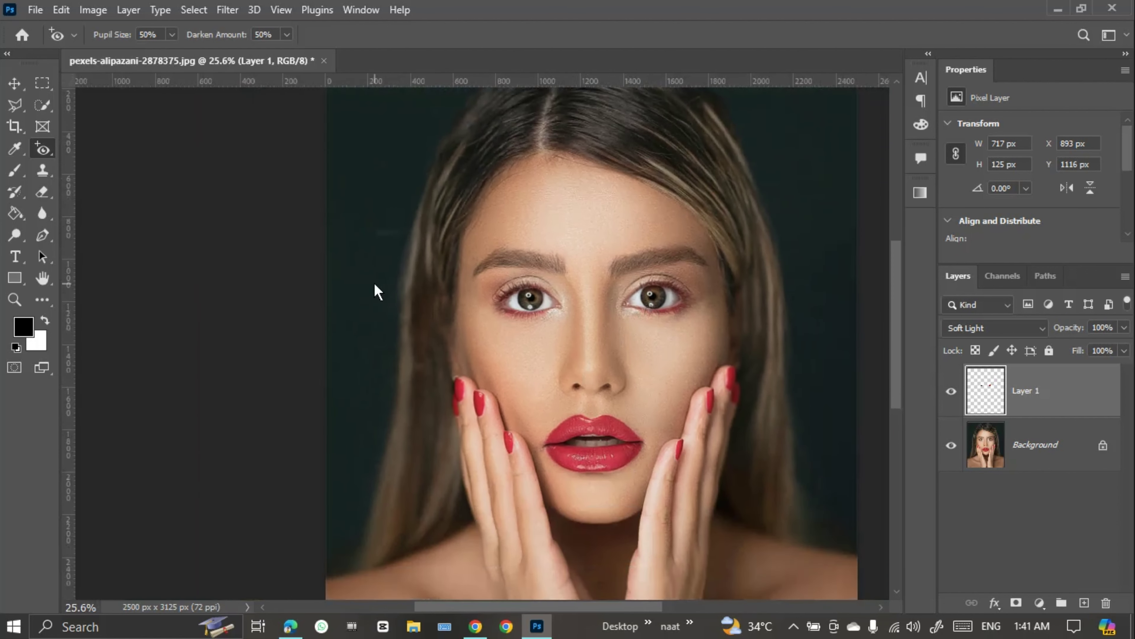
key("b")
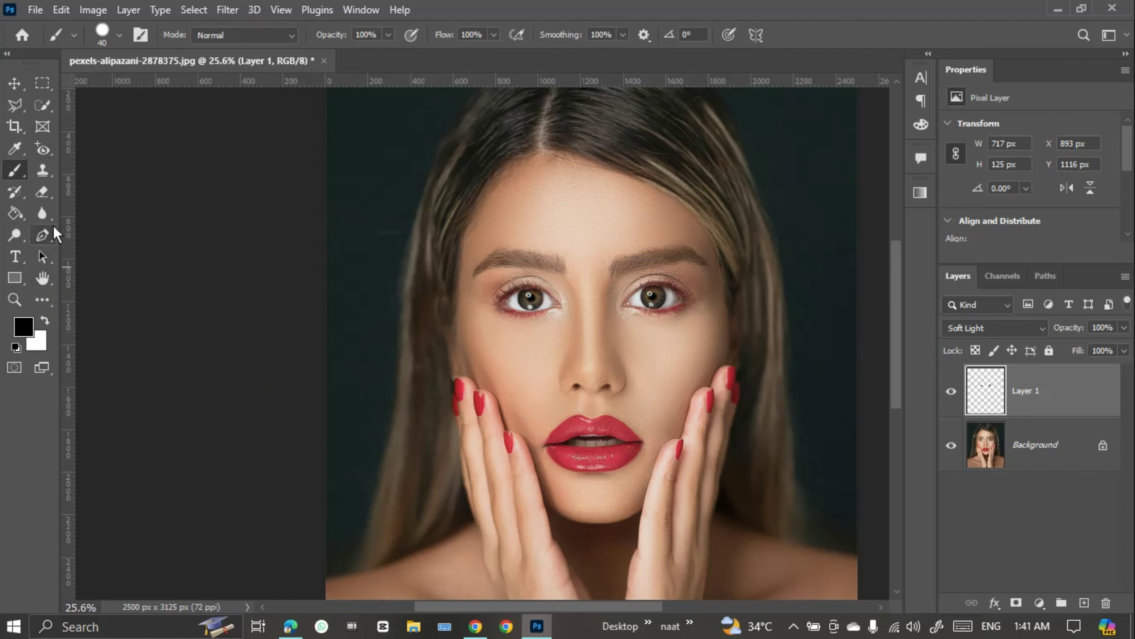
left_click(29, 330)
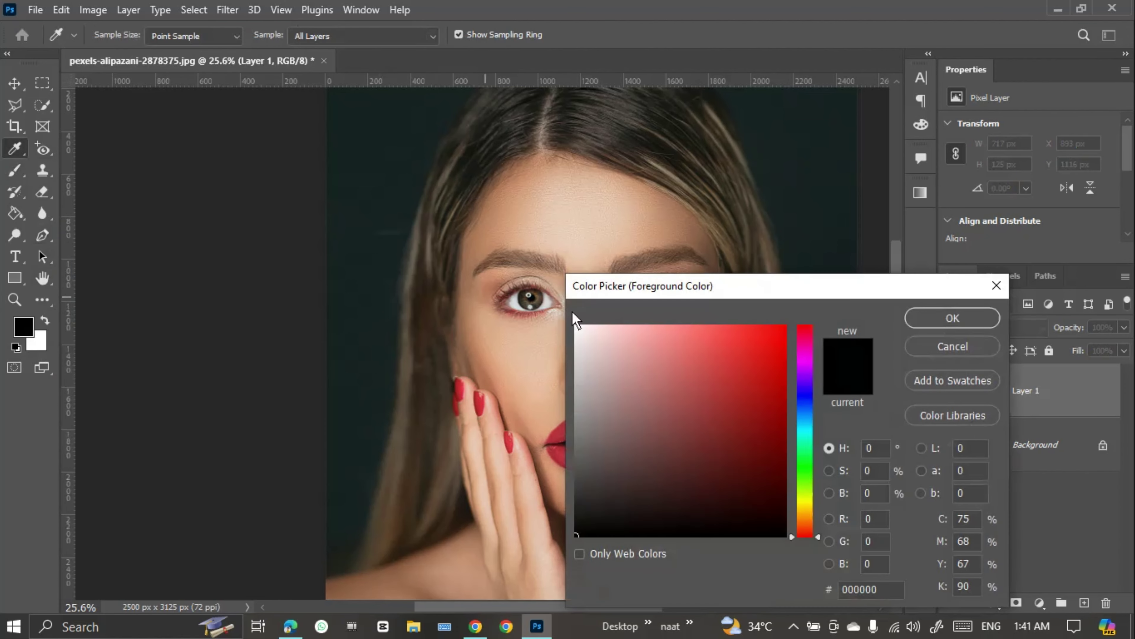
left_click(785, 326)
left_click(969, 318)
Step: Try a red brush dab on Layer 1 over the cheek below the image's left eye and undo it
scroll(540, 375, "up", 5)
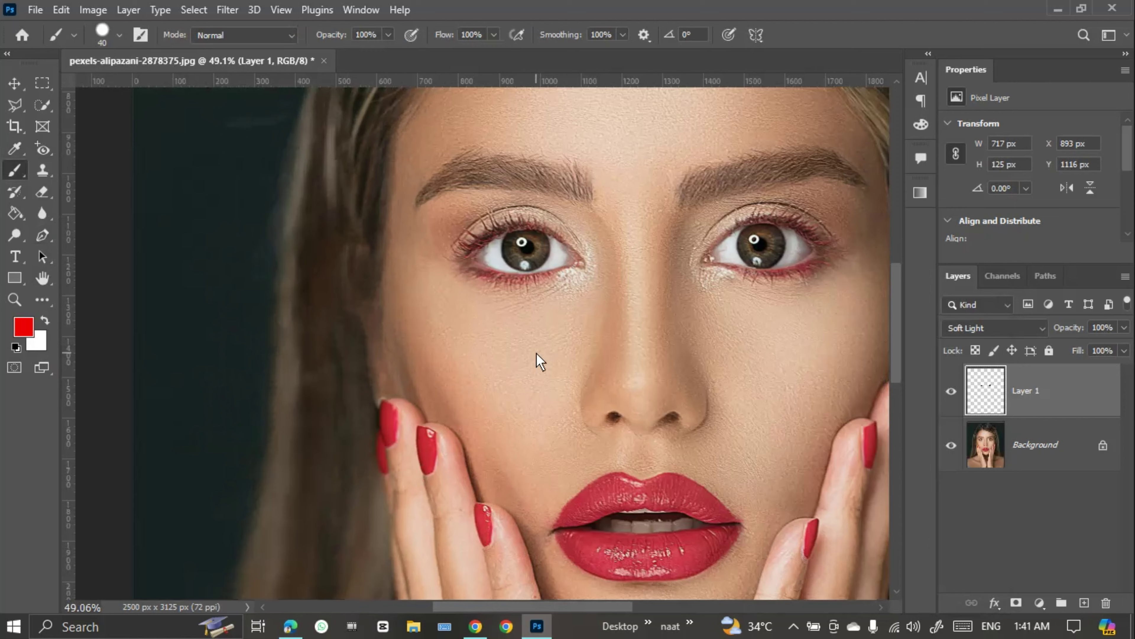
scroll(541, 340, "up", 3)
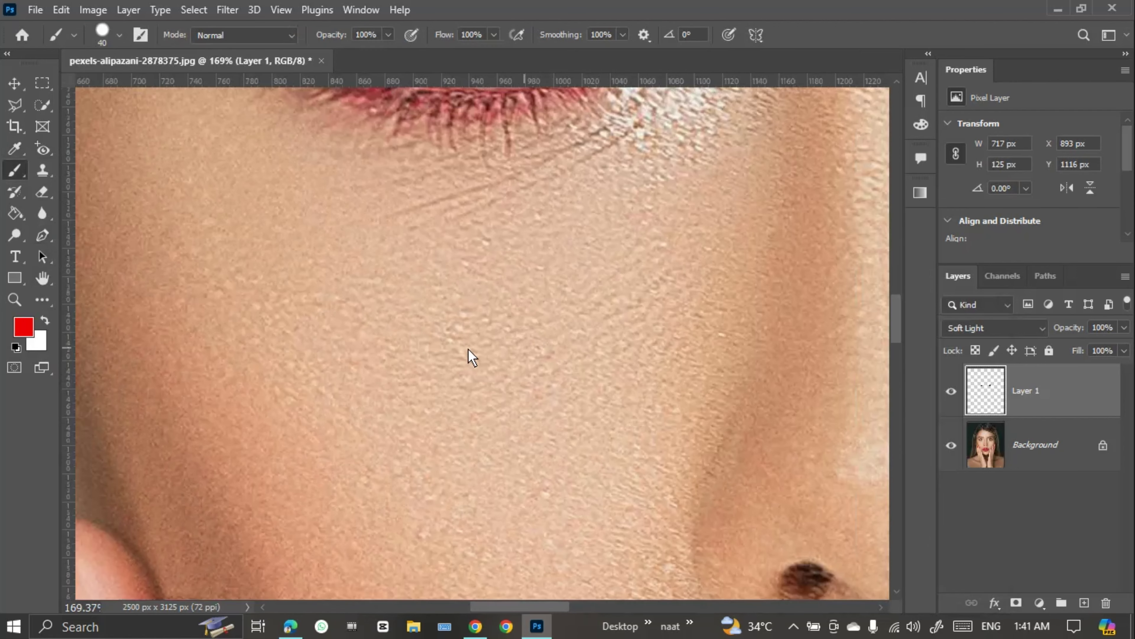
left_click(496, 345)
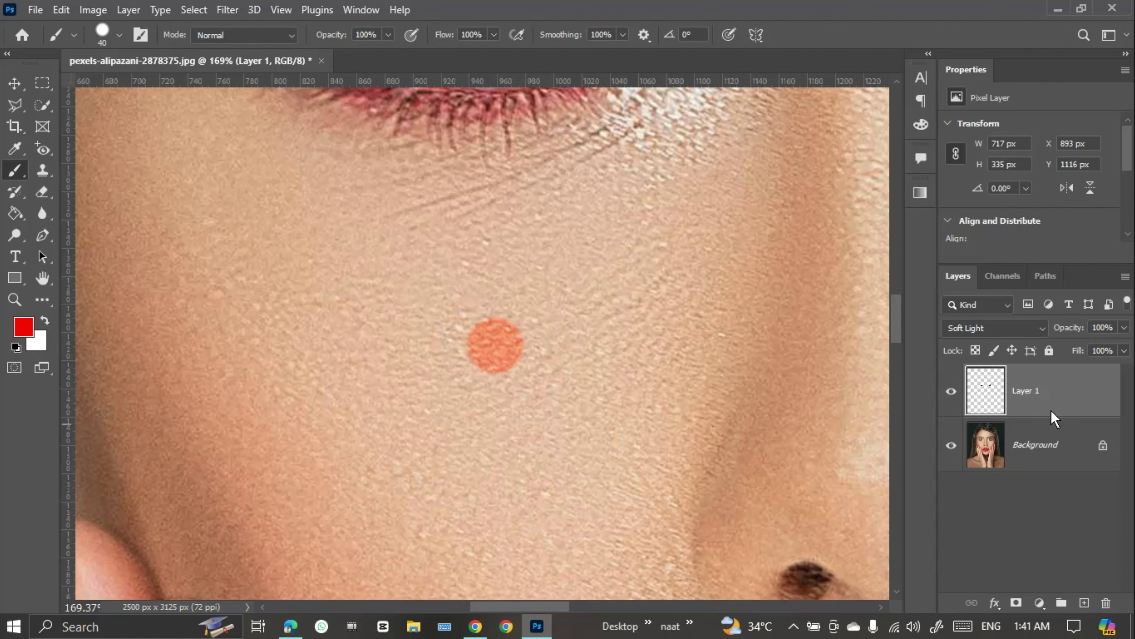
key("ctrl+z")
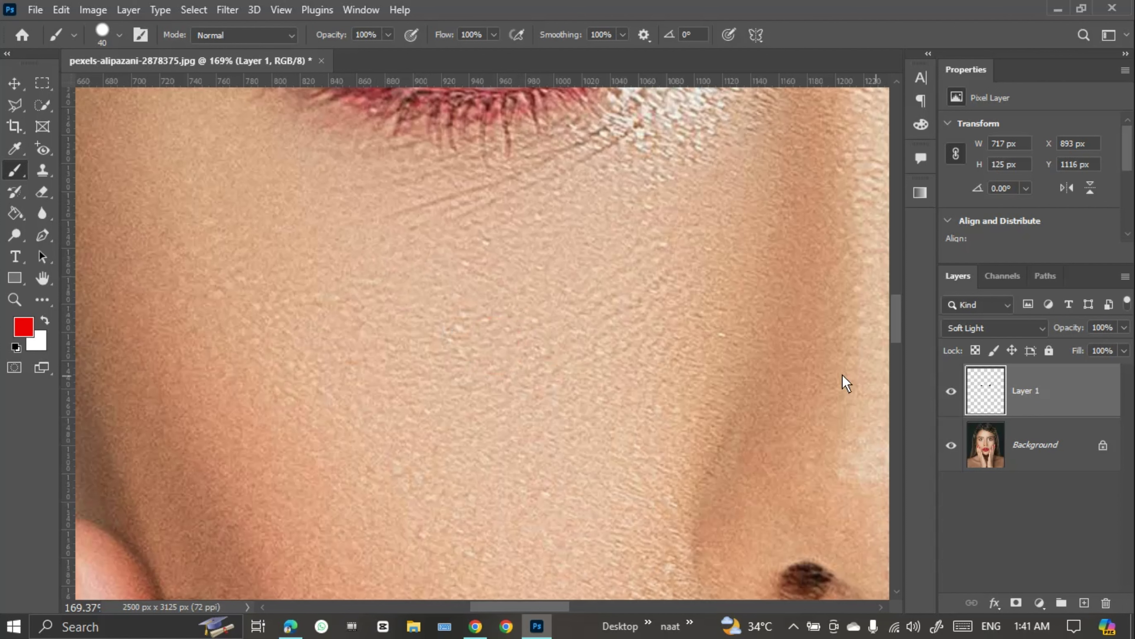
Step: Add a new layer and paint a single red dot on the cheek with a size 50 brush
left_click(1084, 603)
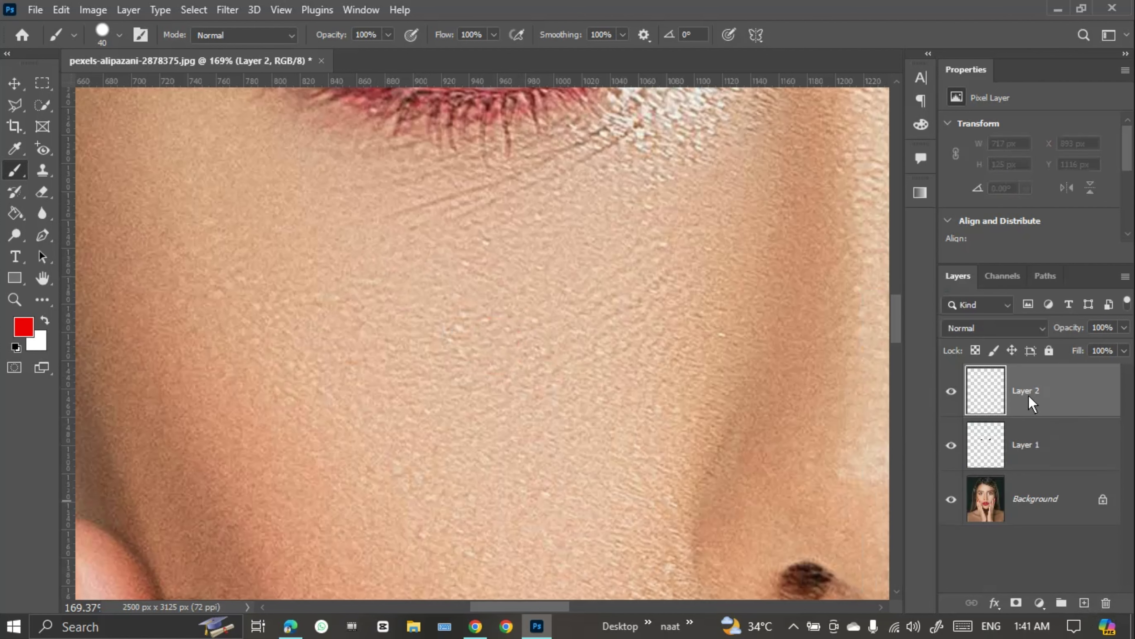
left_click(483, 346)
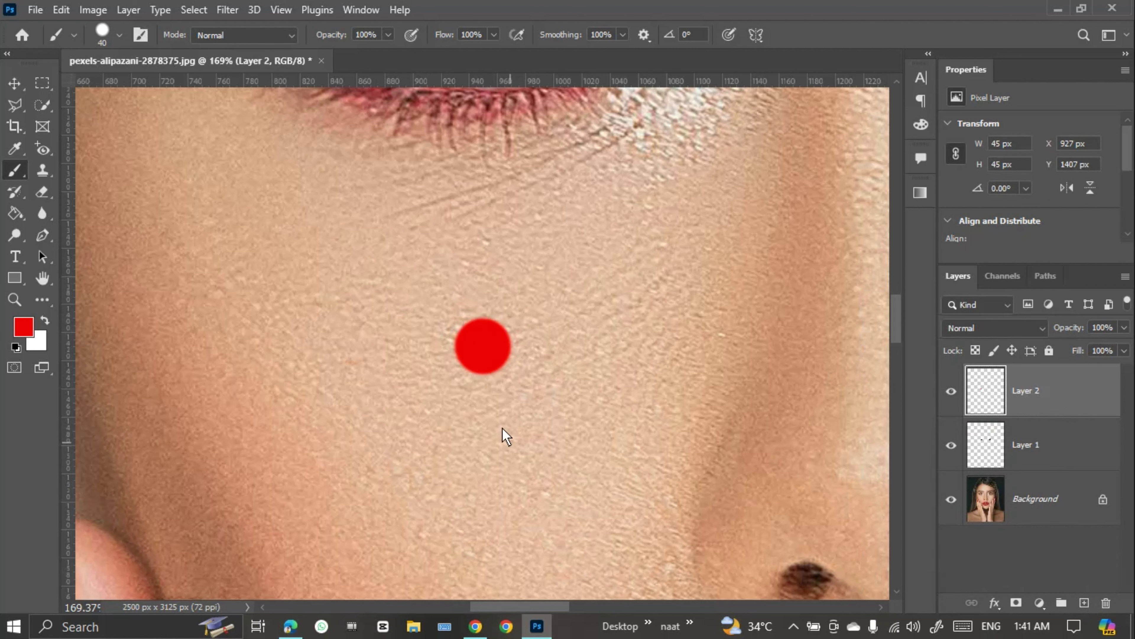
key("ctrl+z")
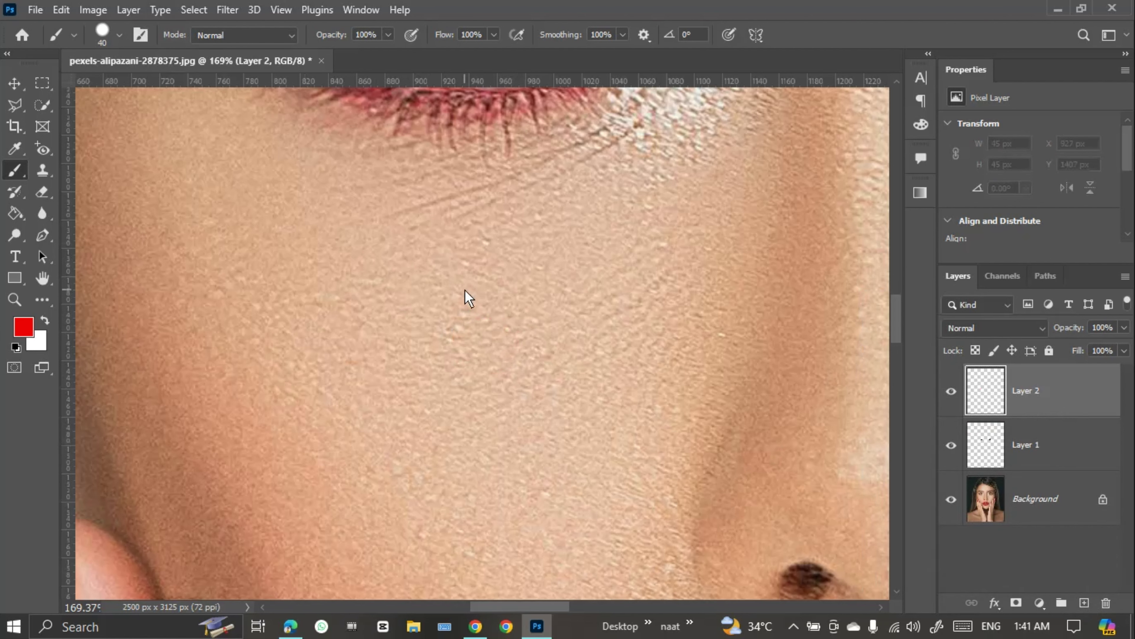
key("bracketright")
left_click(495, 372)
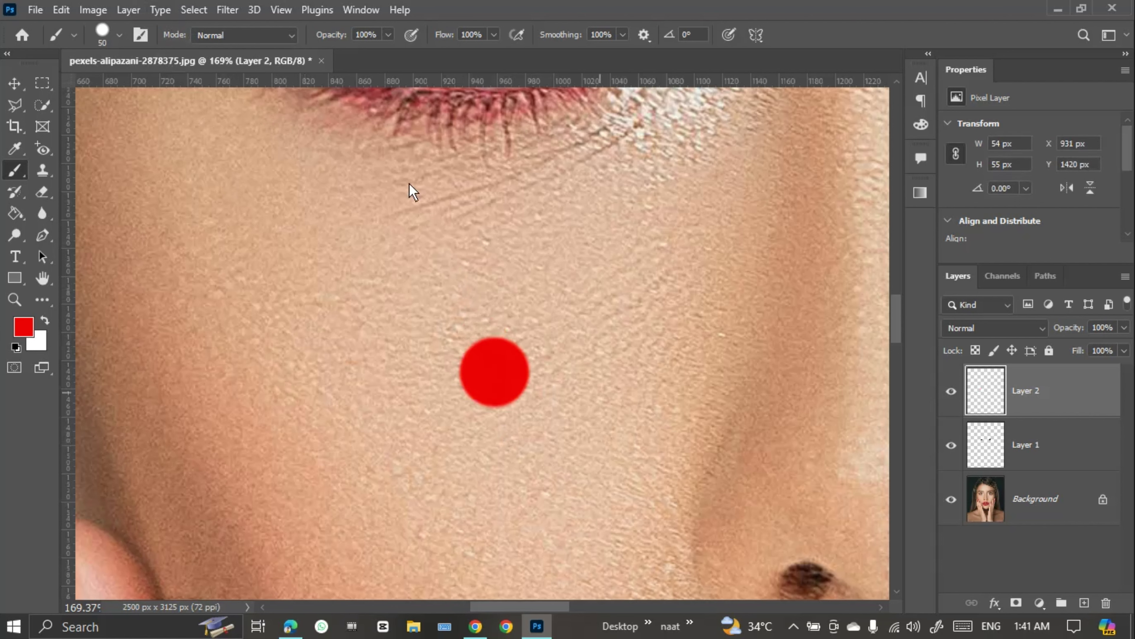
Step: Try the Red Eye Tool at 50% pupil size and darken amount on the red cheek dot, and undo it
left_click(43, 149)
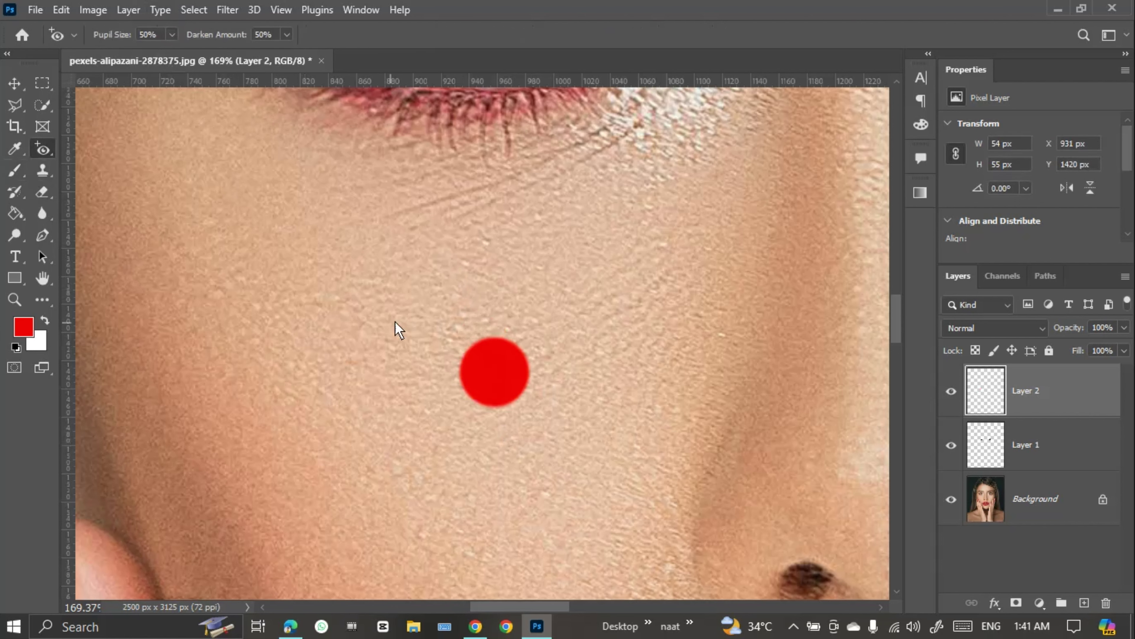
left_click_drag(413, 308, 584, 447)
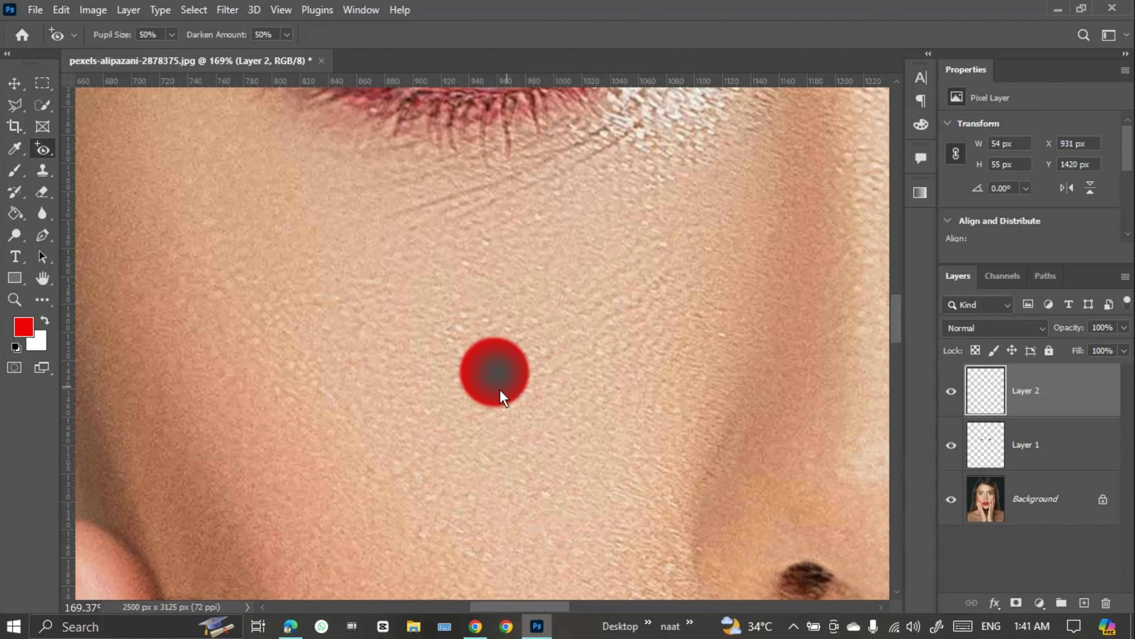
scroll(497, 387, "down", 3)
scroll(503, 380, "up", 3)
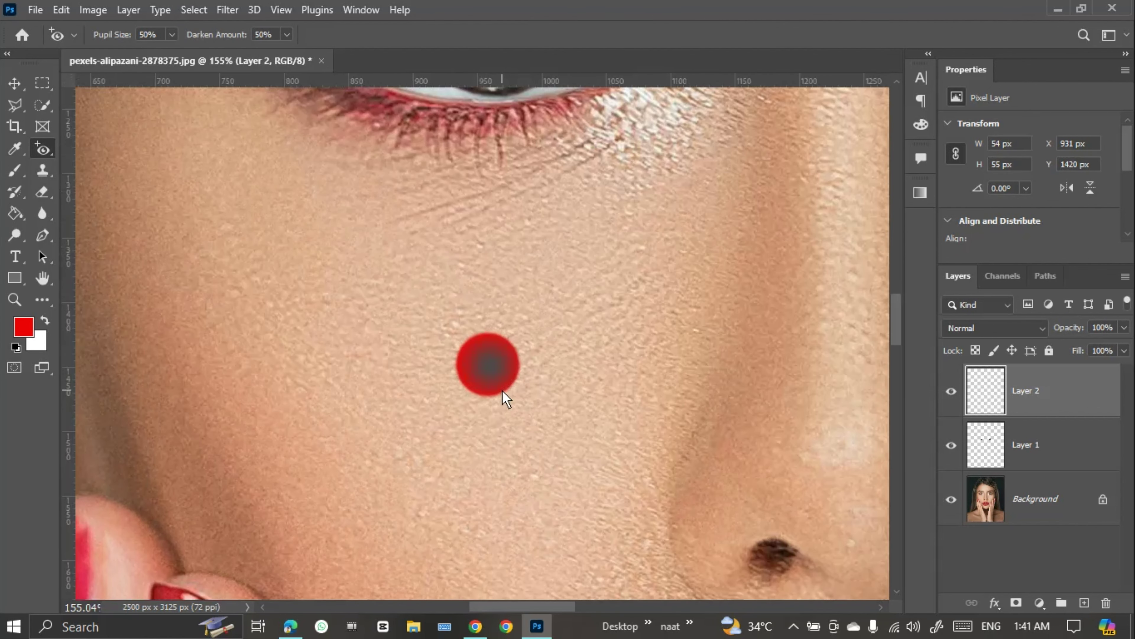
key("ctrl+z")
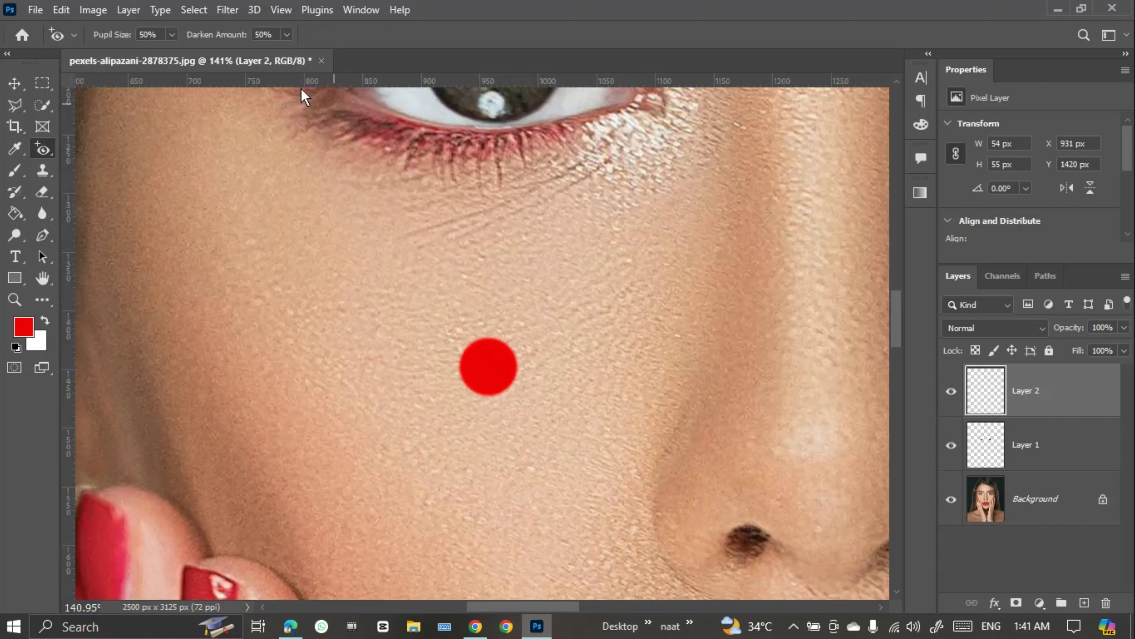
Step: Set the Red Eye Tool's pupil size and darken amount to 100% and apply it over the red cheek dot
left_click_drag(209, 31, 274, 26)
left_click_drag(119, 35, 209, 50)
left_click_drag(450, 340, 548, 418)
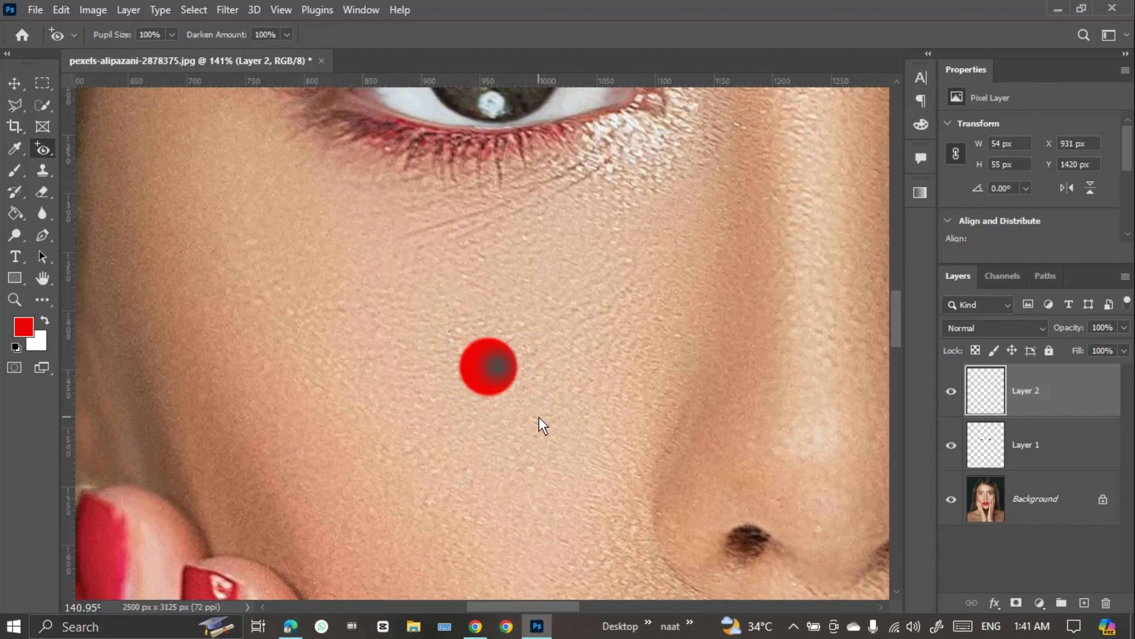
Step: Undo the last correction and reapply the Red Eye Tool at 100% pupil size and darken amount around the entire red cheek dot
key("ctrl+z")
scroll(543, 425, "down", 5)
left_click_drag(457, 347, 550, 441)
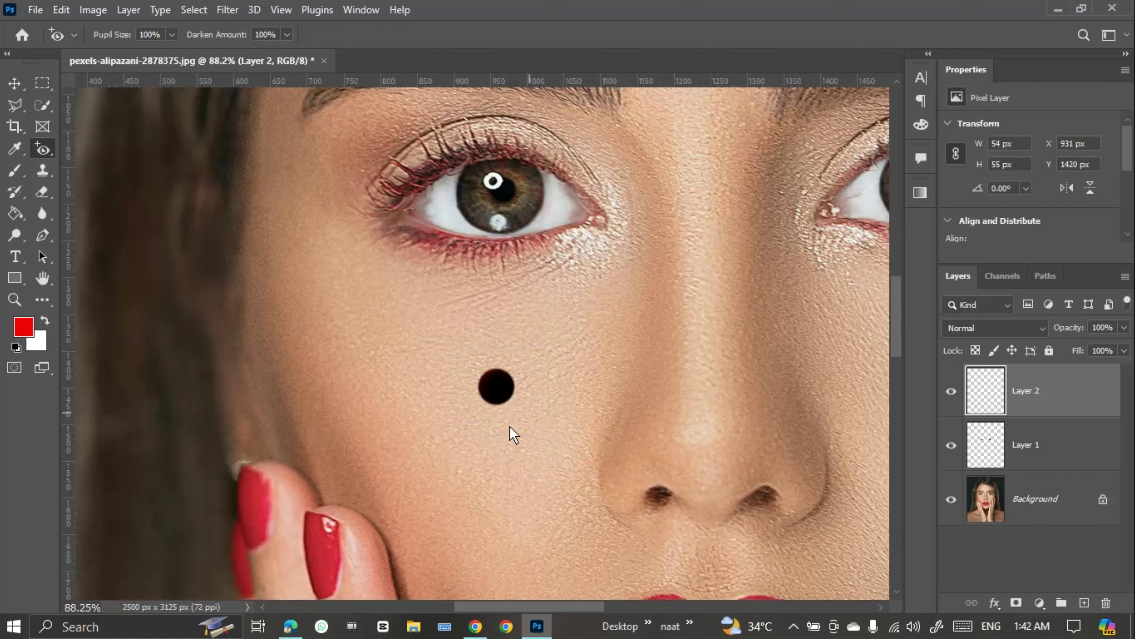
left_click_drag(449, 342, 532, 446)
left_click_drag(439, 344, 550, 440)
scroll(540, 417, "down", 3)
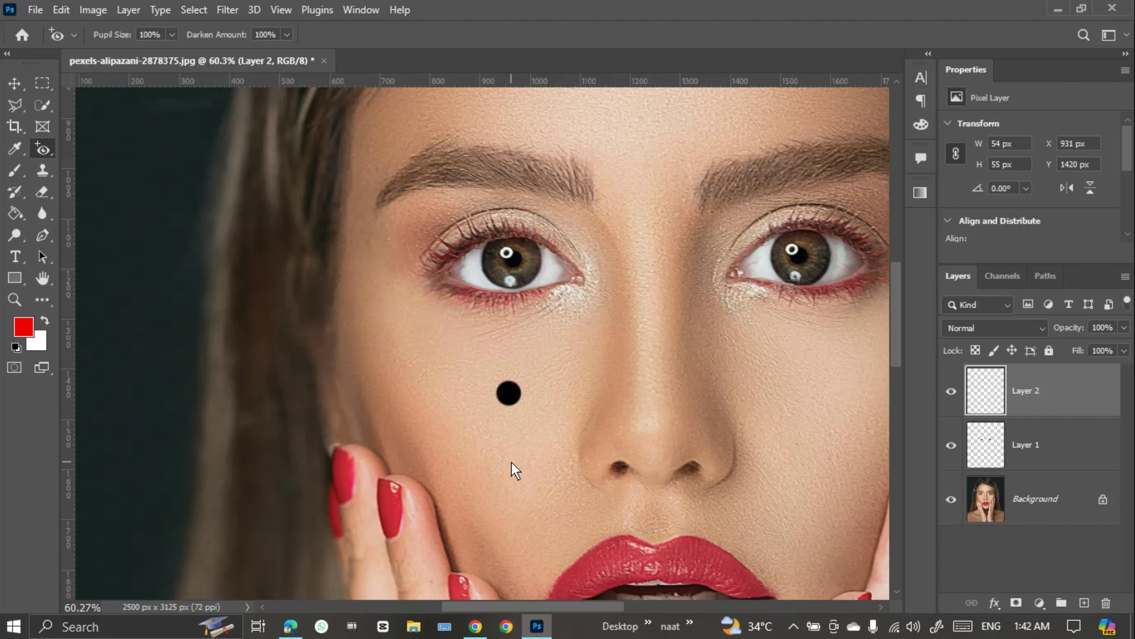
Step: Undo the cheek dot corrections and the addition of Layer 2, leaving Layer 1 and the whole portrait in view
key("ctrl+z")
key("ctrl+z")
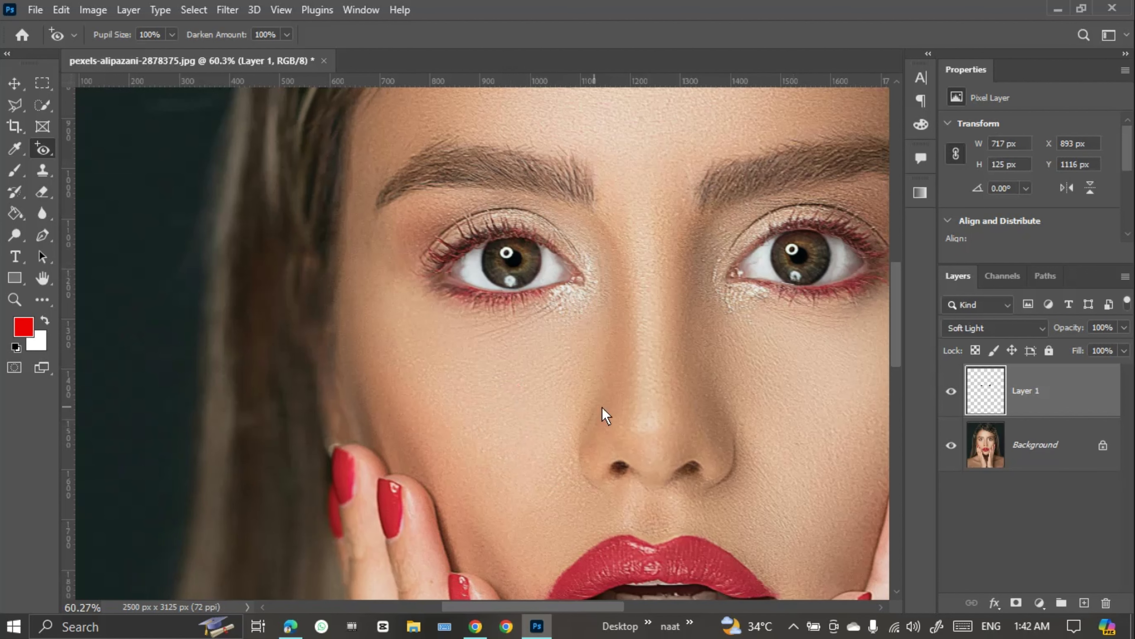
scroll(789, 439, "down", 5, "alt")
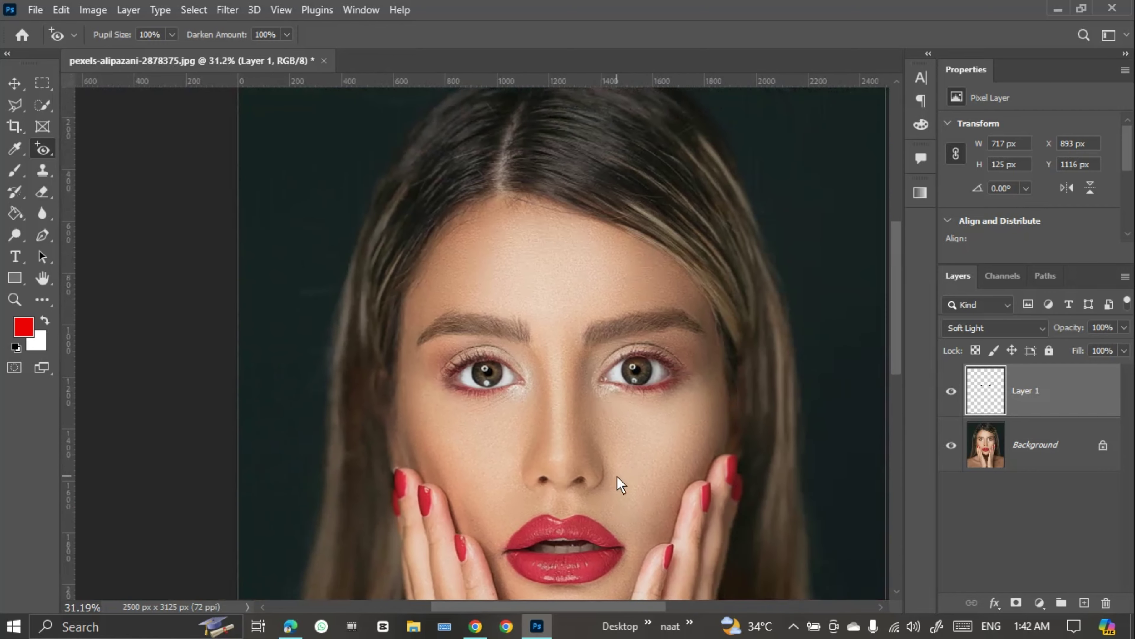
scroll(618, 481, "down", 2, "alt")
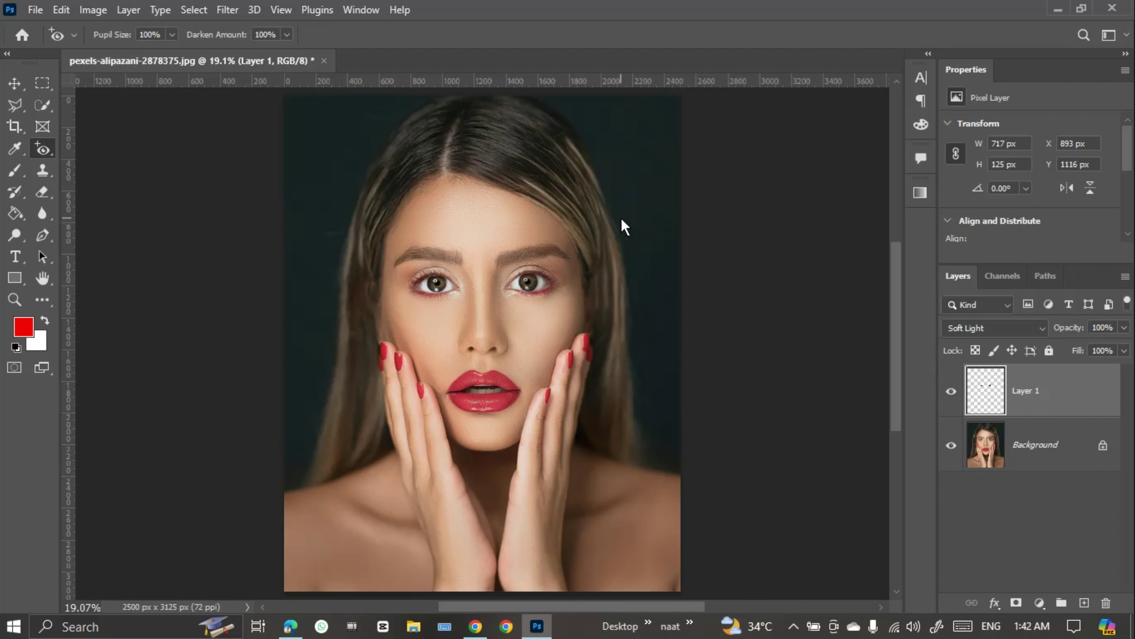
Step: Compare the portrait with and without the Layer 1 edits, and revert the document to its original state
key("ctrl+z")
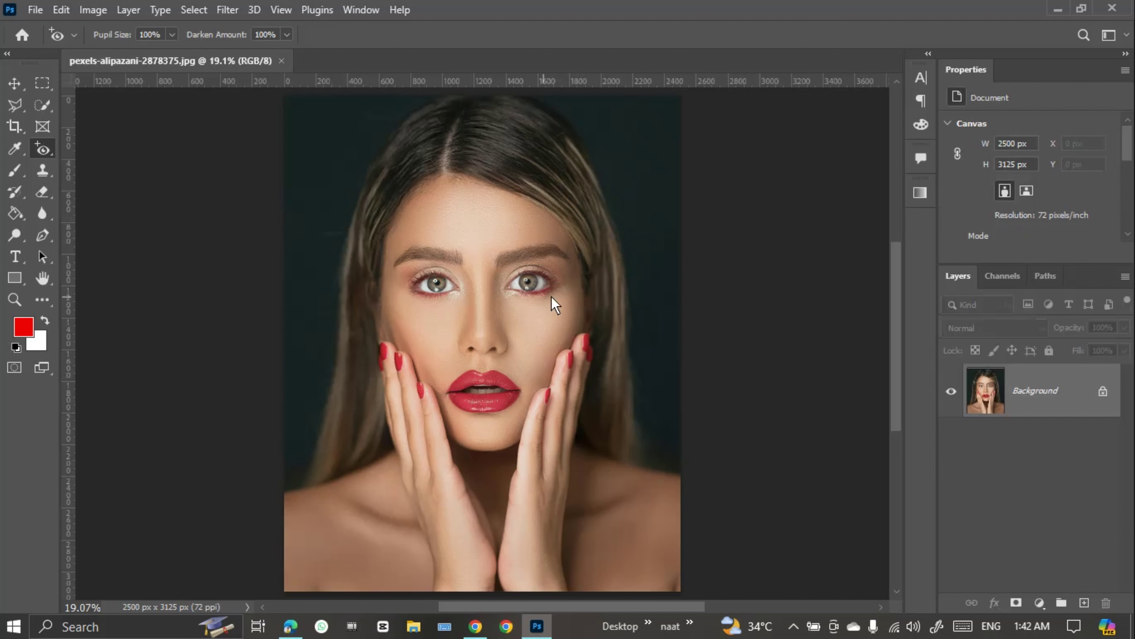
key("ctrl+shift+z")
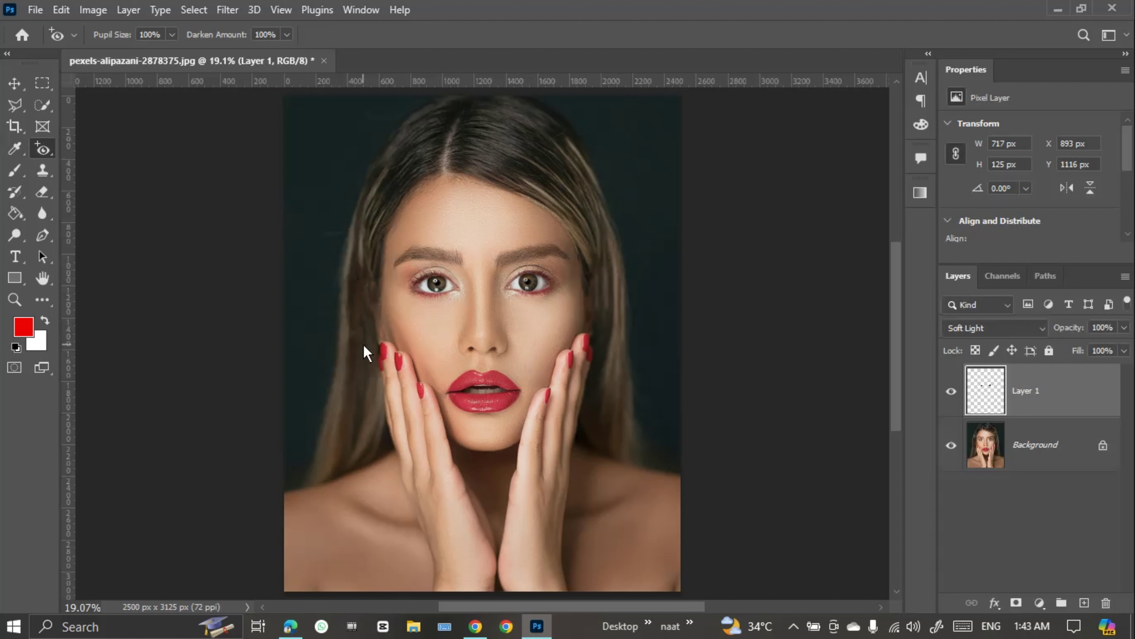
left_click(951, 391)
left_click(951, 391)
key("F12")
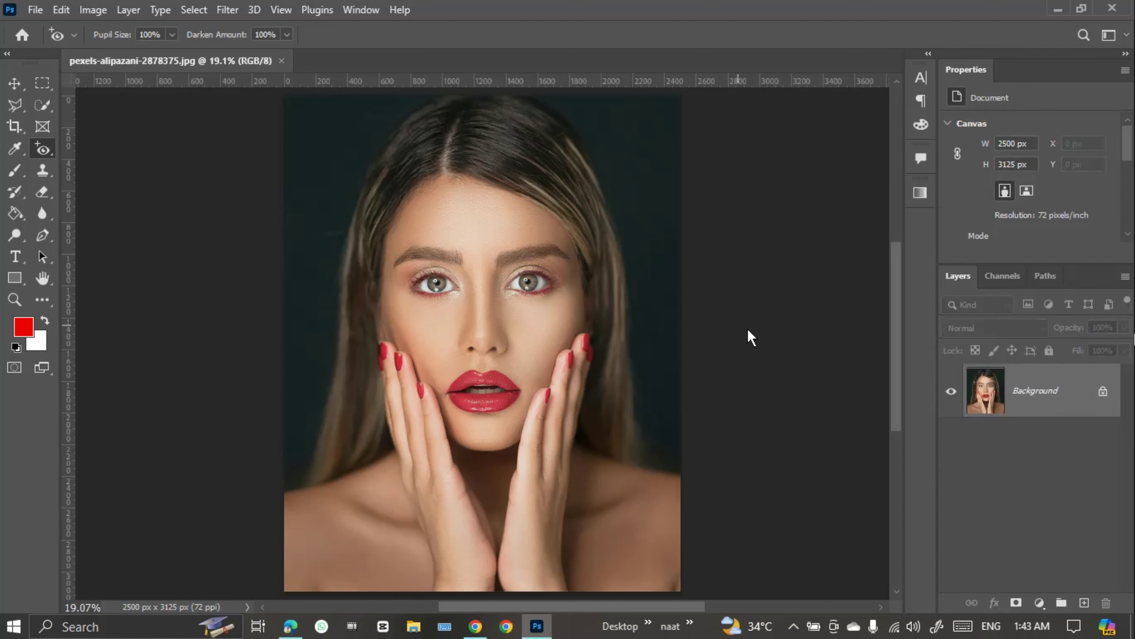